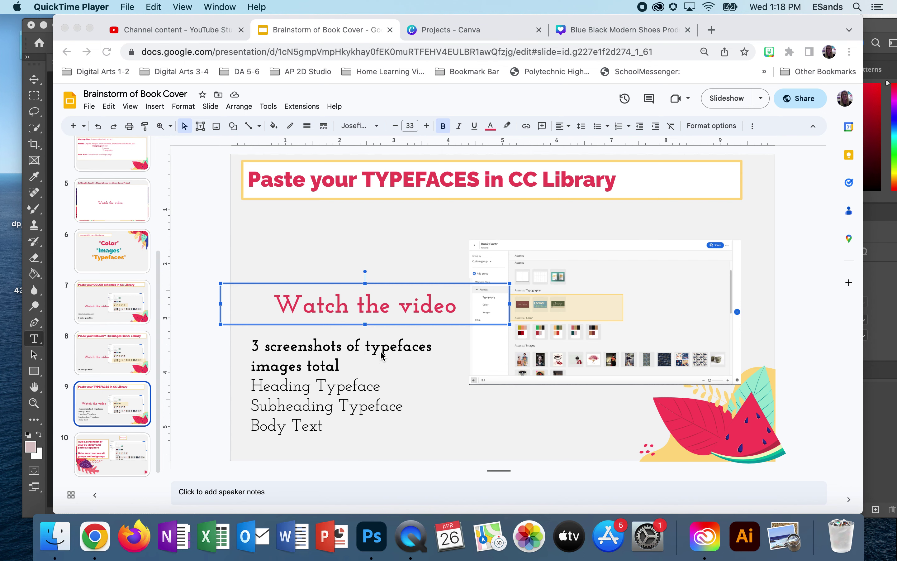
- Open the Book Cover library in Creative Cloud, review its active fonts, then view the Canva design
{"action": "left_click", "coordinate": [658, 8]}
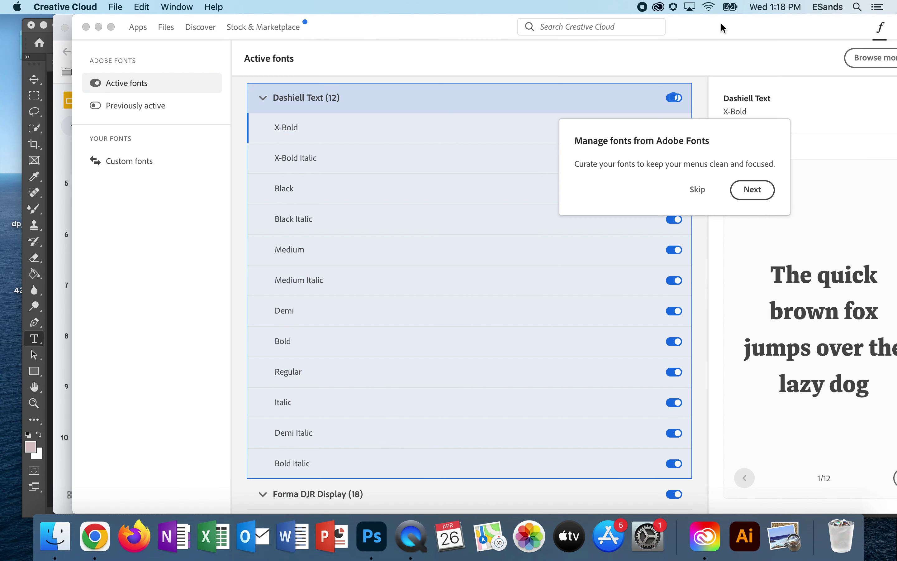
{"action": "left_click_drag", "start_coordinate": [723, 29], "coordinate": [663, 24]}
{"action": "left_click", "coordinate": [106, 27]}
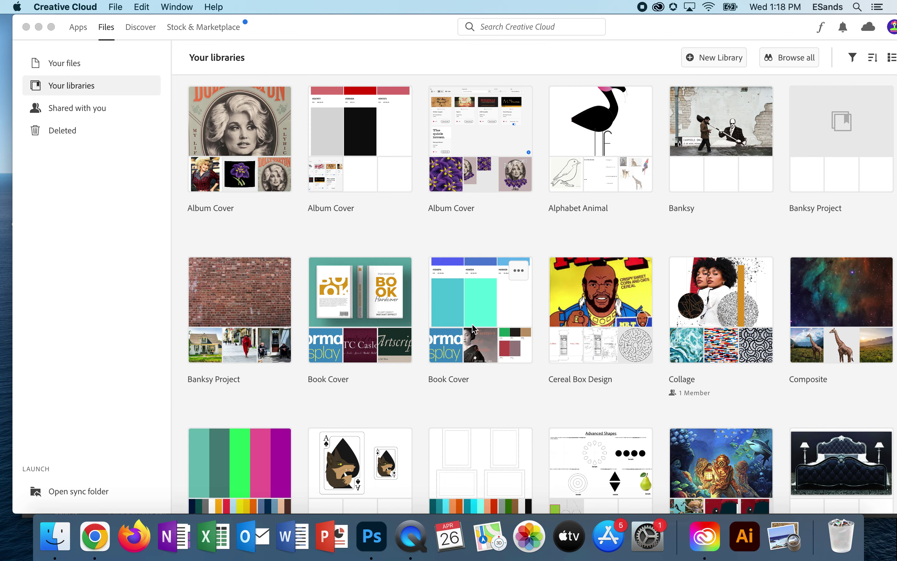
{"action": "left_click", "coordinate": [470, 337]}
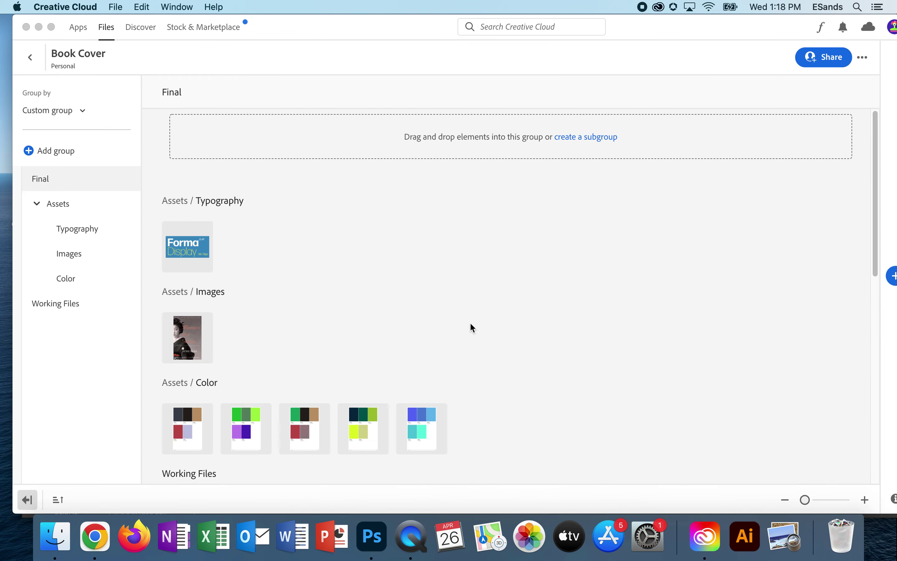
{"action": "left_click", "coordinate": [822, 31]}
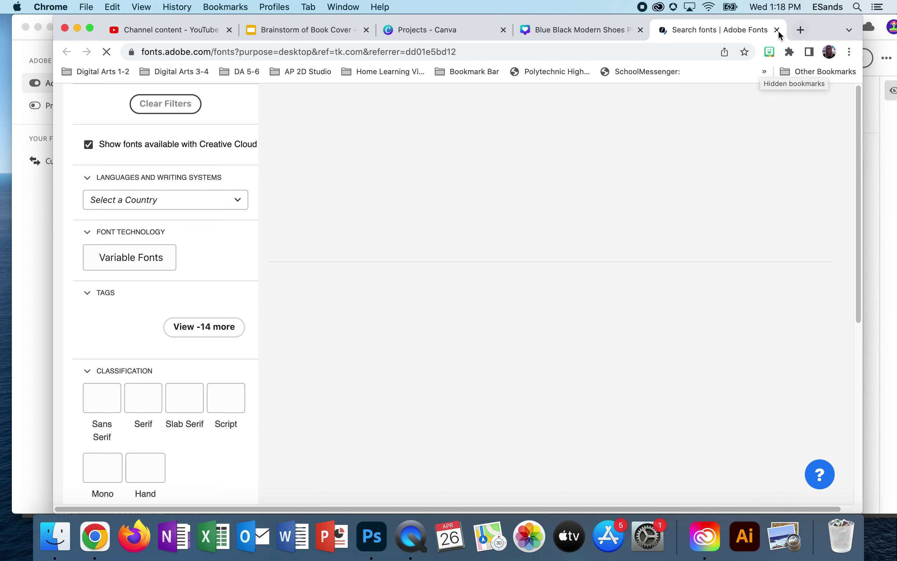
{"action": "left_click", "coordinate": [558, 31]}
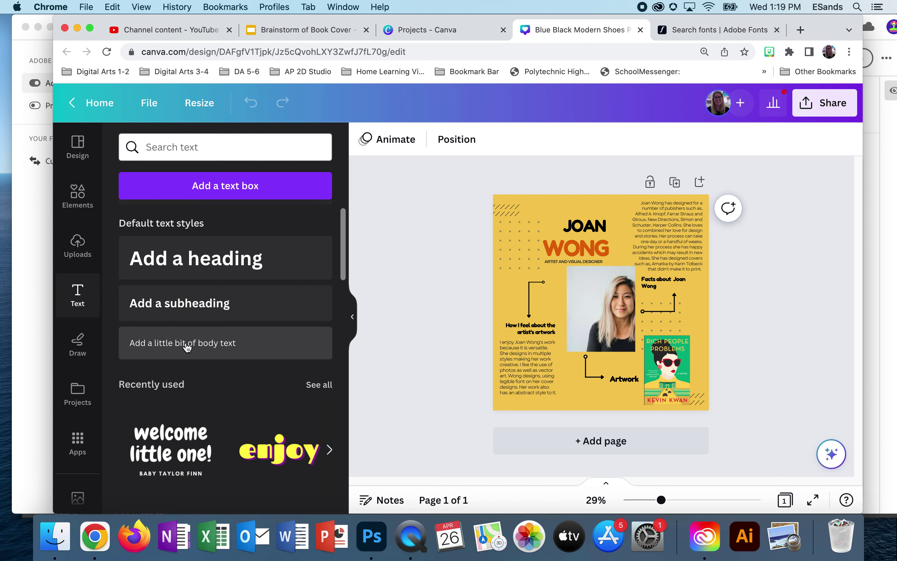
{"action": "left_click", "coordinate": [725, 32]}
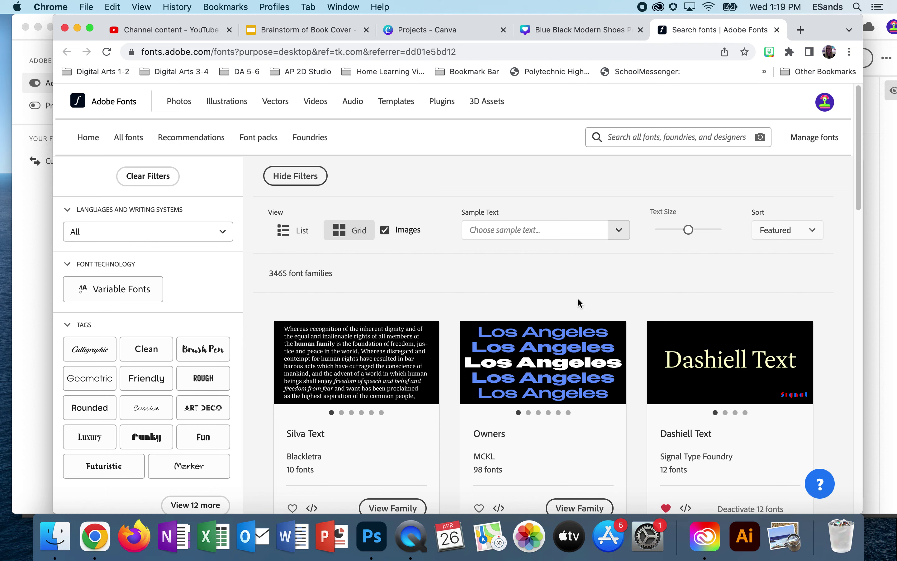
{"action": "scroll", "coordinate": [579, 302], "scroll_direction": "down", "scroll_amount": 5}
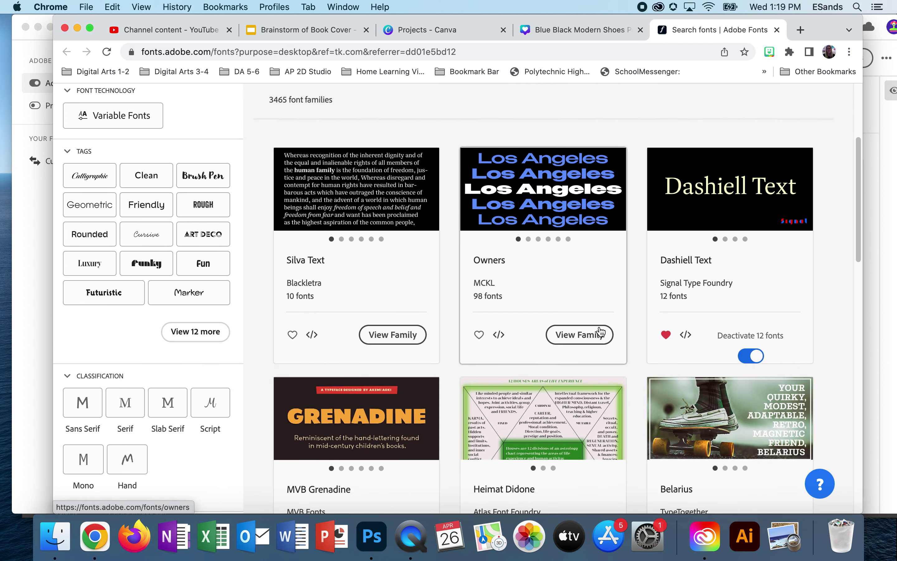
{"action": "scroll", "coordinate": [600, 331], "scroll_direction": "down", "scroll_amount": 10}
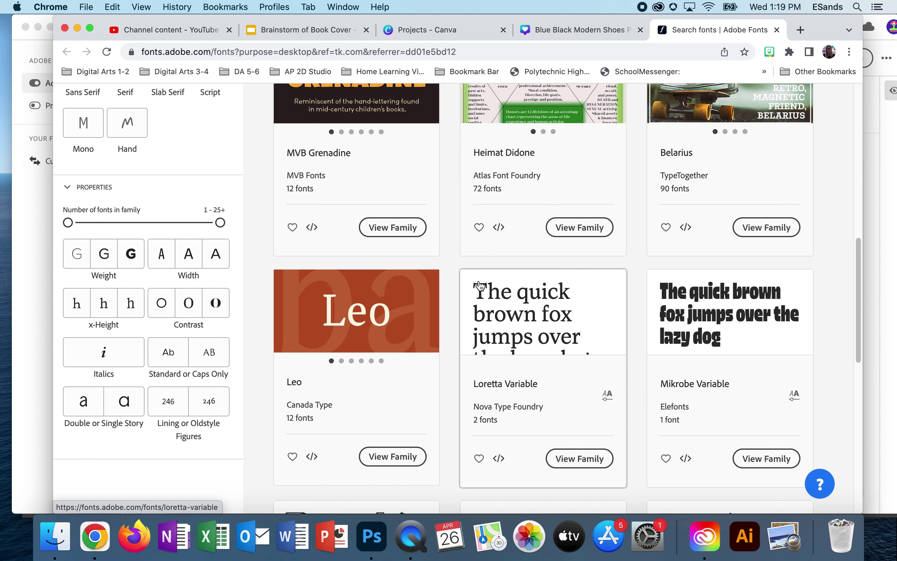
{"action": "scroll", "coordinate": [507, 284], "scroll_direction": "down", "scroll_amount": 7}
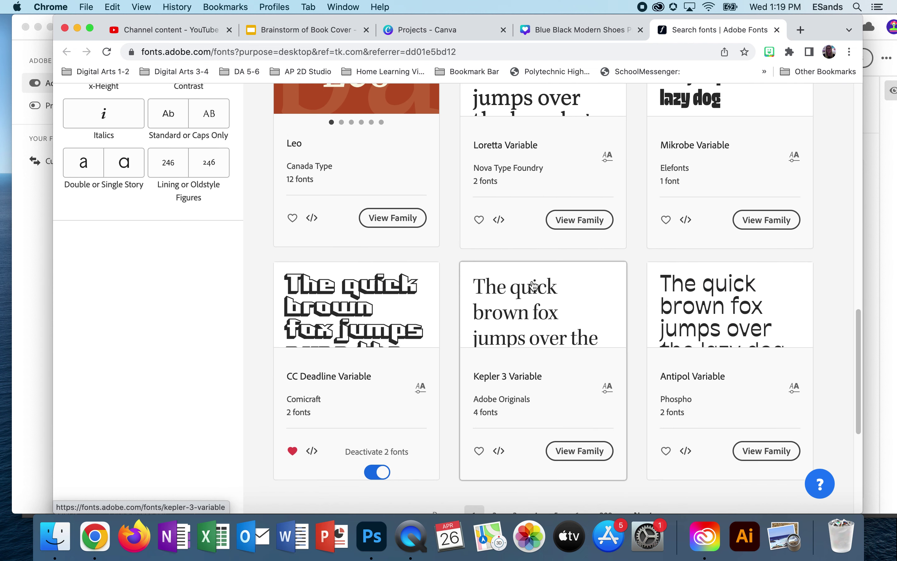
{"action": "scroll", "coordinate": [532, 281], "scroll_direction": "down", "scroll_amount": 9}
{"action": "scroll", "coordinate": [530, 274], "scroll_direction": "up", "scroll_amount": 11}
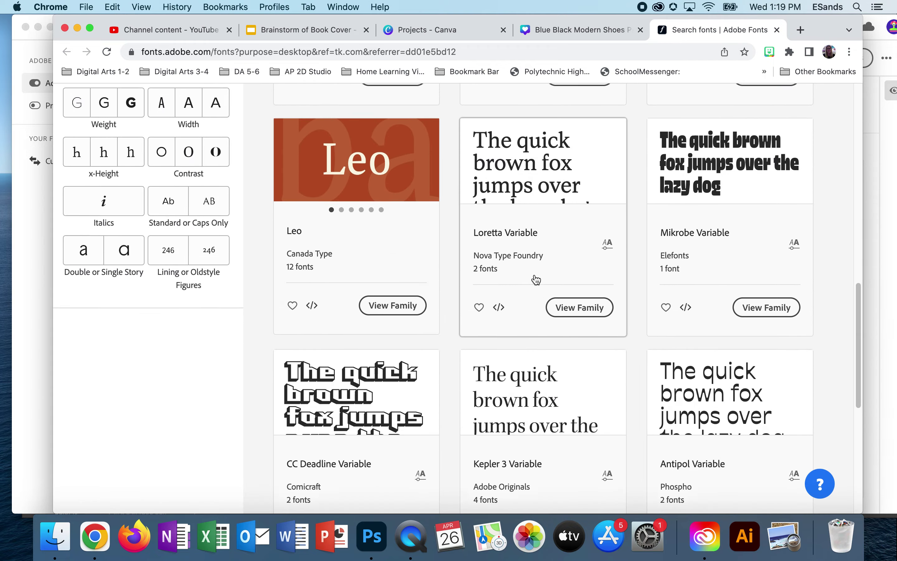
{"action": "scroll", "coordinate": [535, 282], "scroll_direction": "up", "scroll_amount": 20}
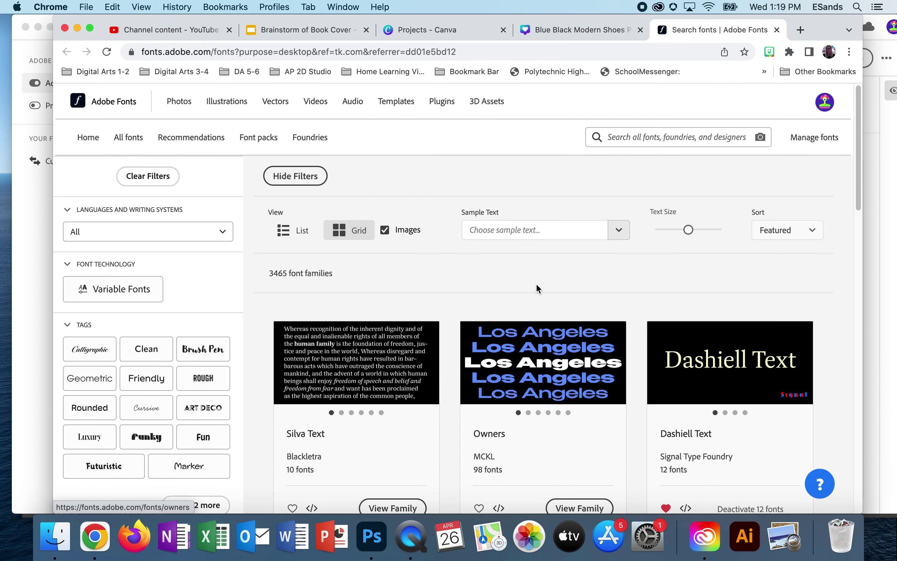
{"action": "scroll", "coordinate": [536, 285], "scroll_direction": "down", "scroll_amount": 3}
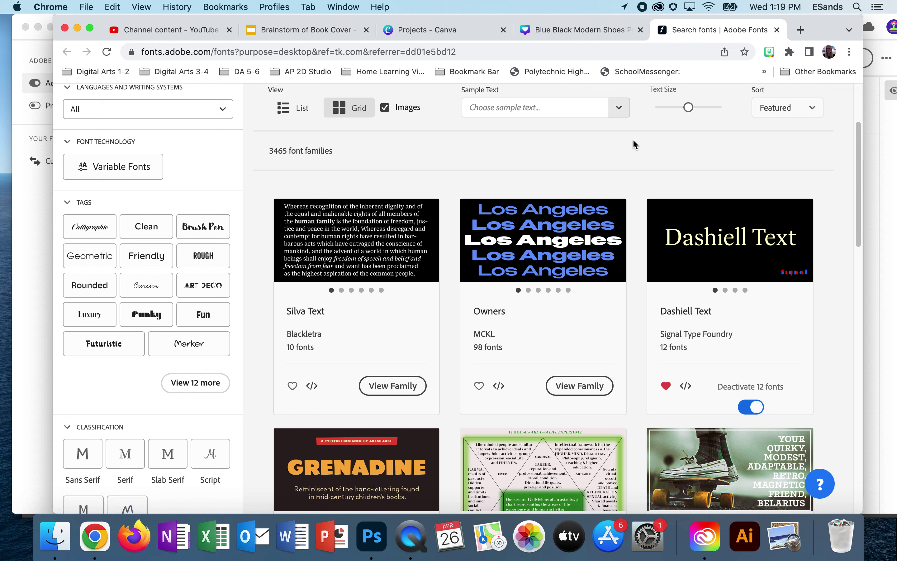
{"action": "mouse_move", "coordinate": [542, 257]}
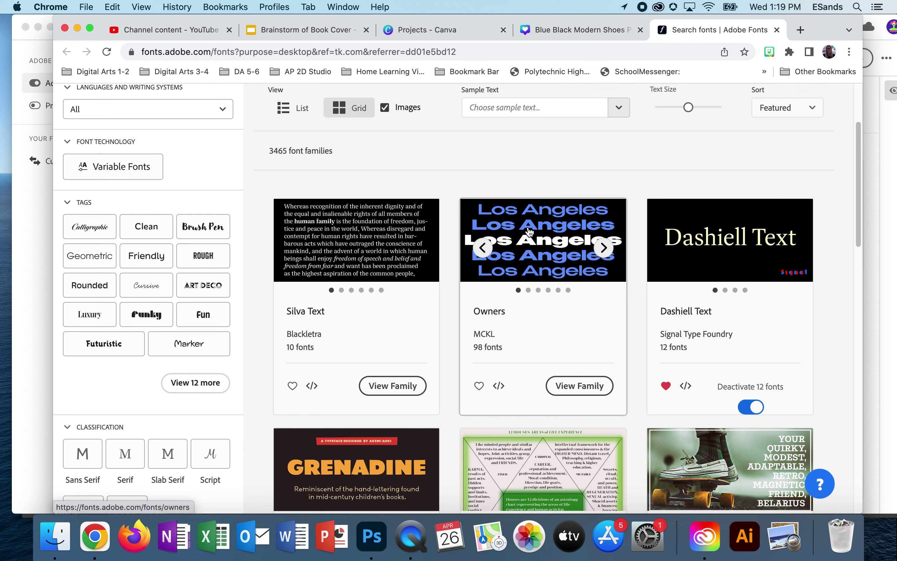
{"action": "mouse_move", "coordinate": [699, 247]}
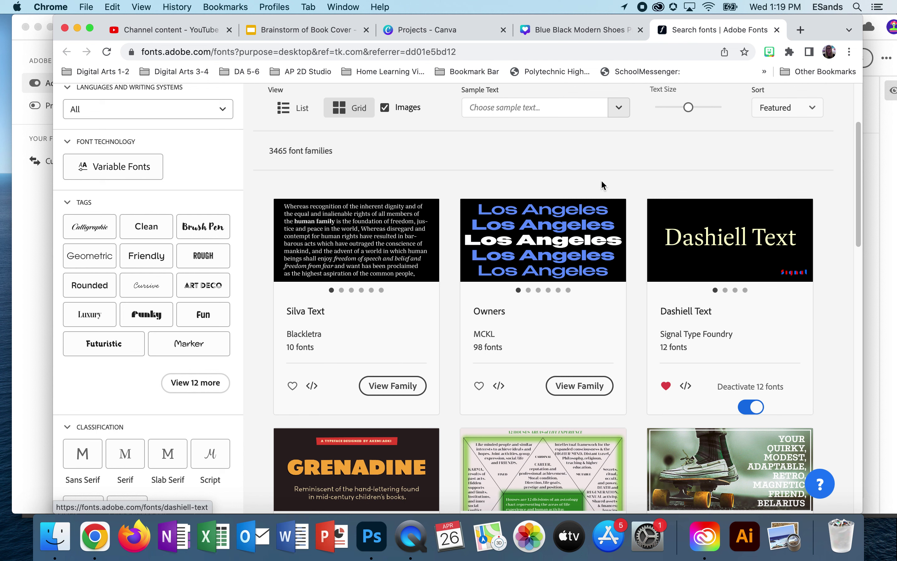
{"action": "mouse_move", "coordinate": [349, 256]}
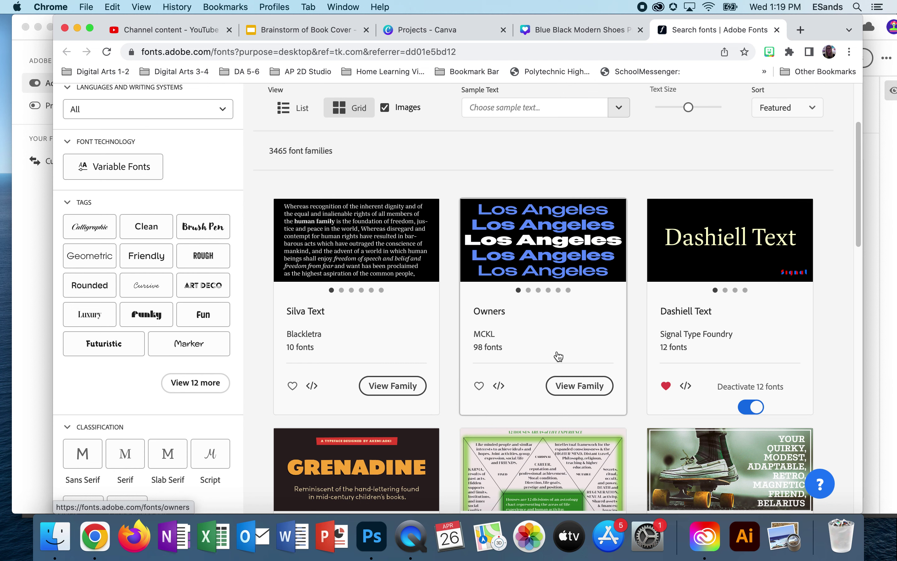
{"action": "scroll", "coordinate": [371, 260], "scroll_direction": "up", "scroll_amount": 3}
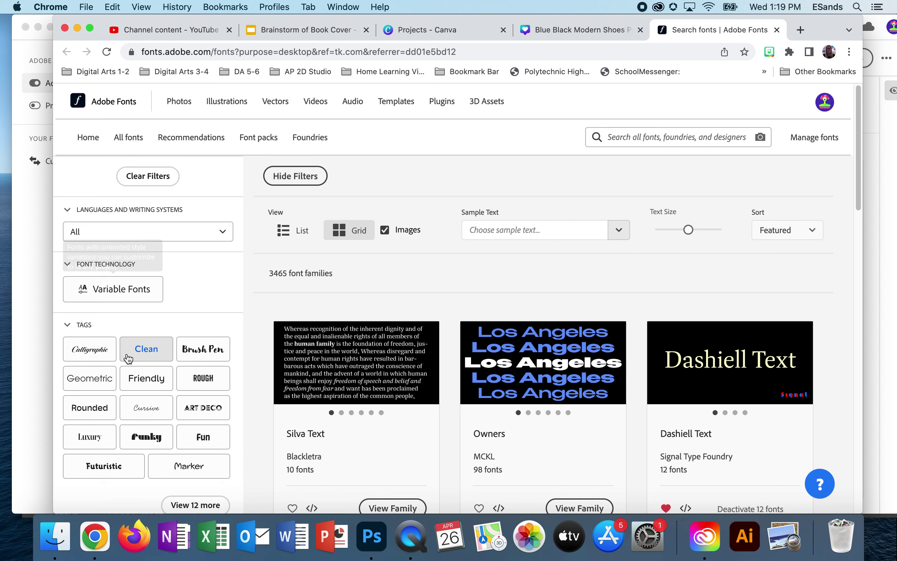
{"action": "scroll", "coordinate": [151, 434], "scroll_direction": "down", "scroll_amount": 1}
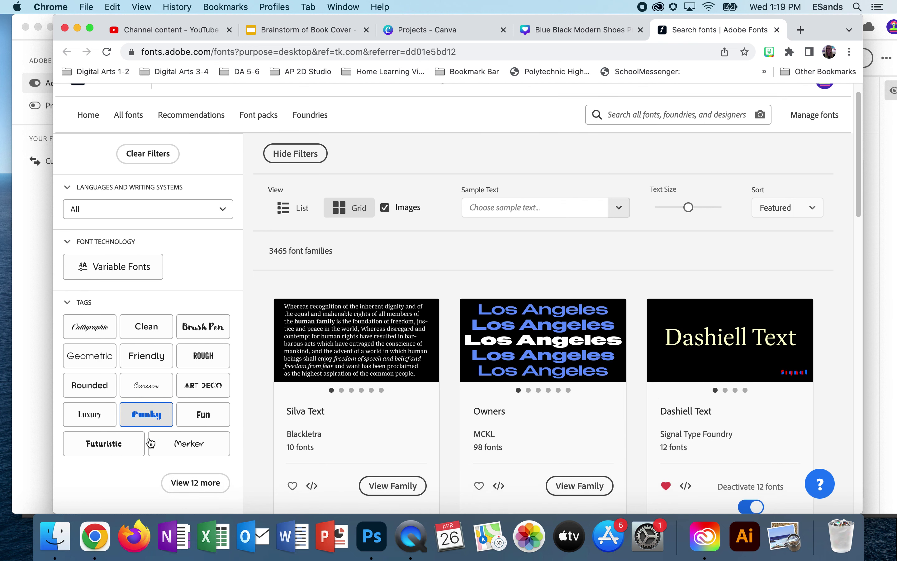
{"action": "scroll", "coordinate": [150, 441], "scroll_direction": "down", "scroll_amount": 1}
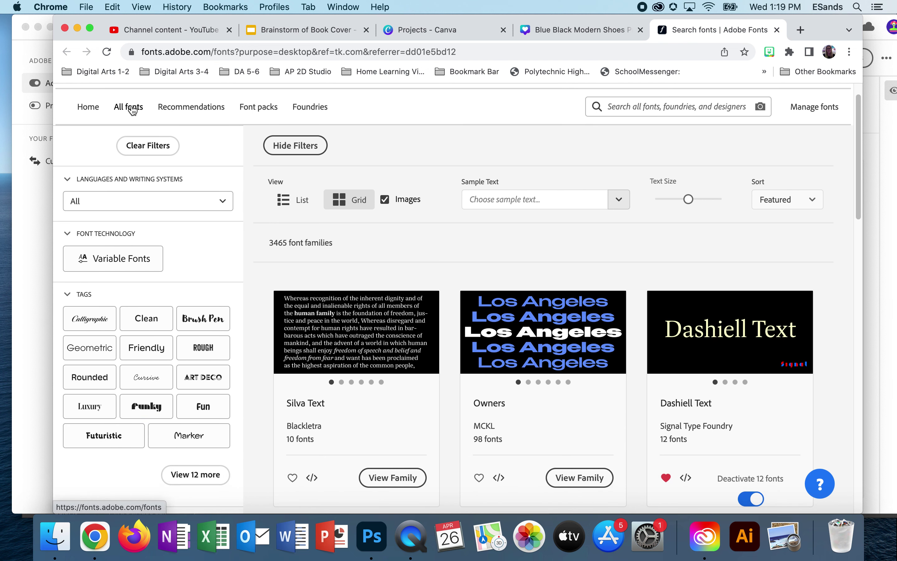
{"action": "scroll", "coordinate": [597, 307], "scroll_direction": "down", "scroll_amount": 3}
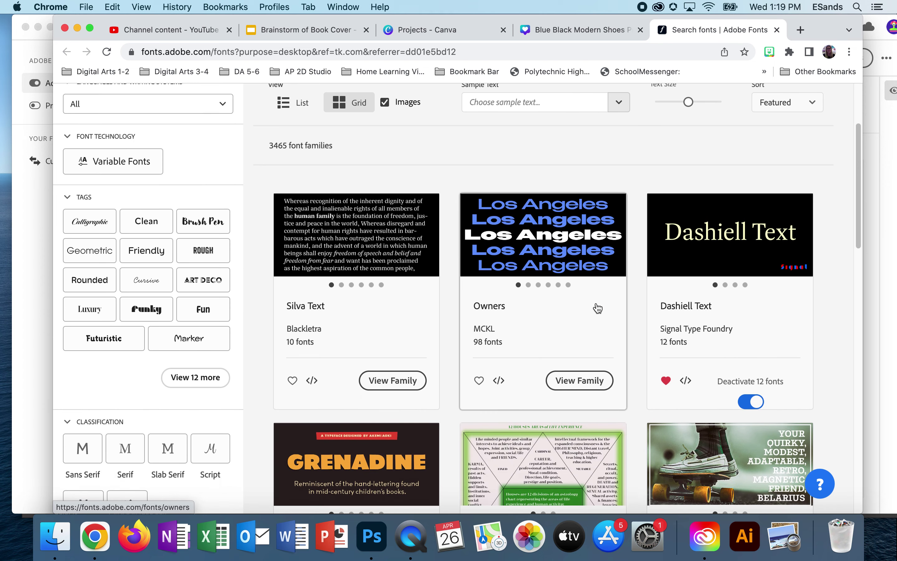
{"action": "scroll", "coordinate": [598, 308], "scroll_direction": "down", "scroll_amount": 2}
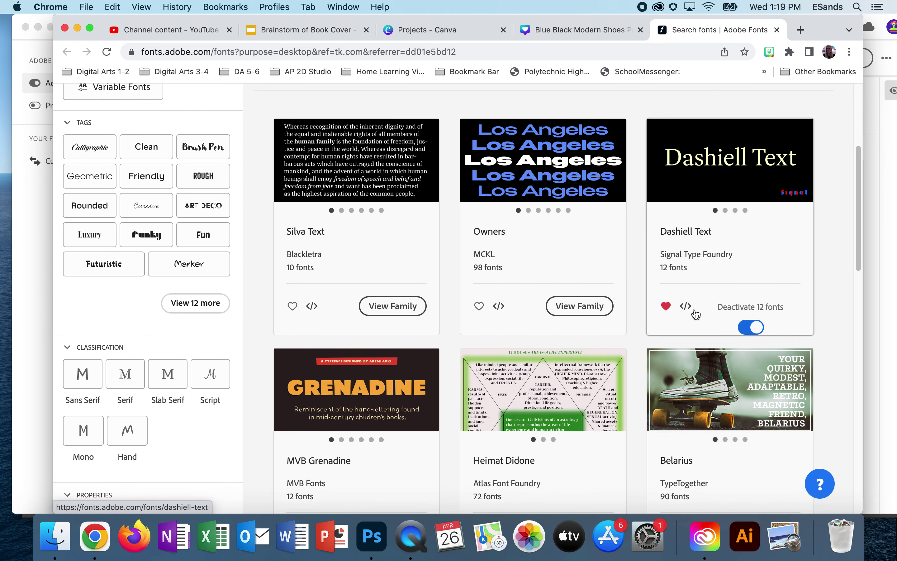
- Open the Owners font family page and add it to favorites
{"action": "left_click", "coordinate": [540, 157]}
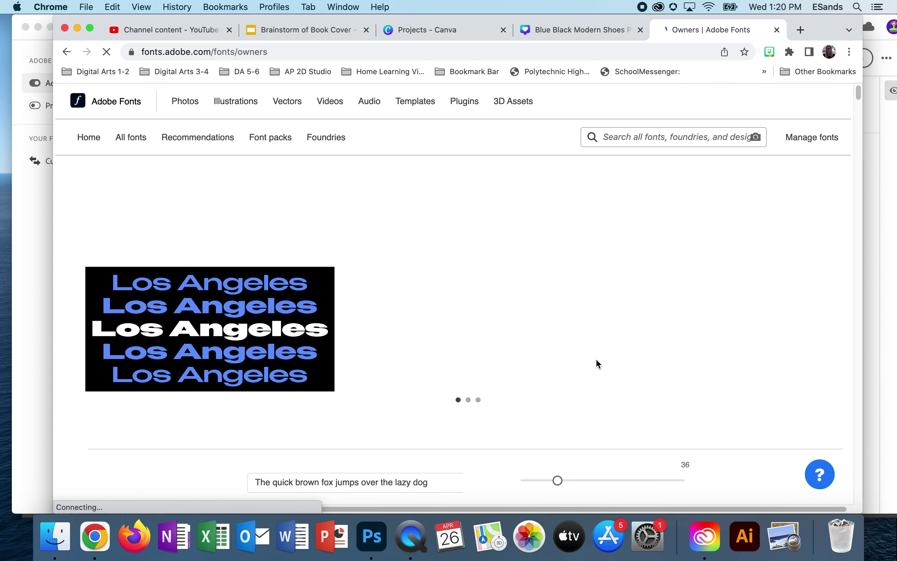
{"action": "scroll", "coordinate": [604, 391], "scroll_direction": "down", "scroll_amount": 3}
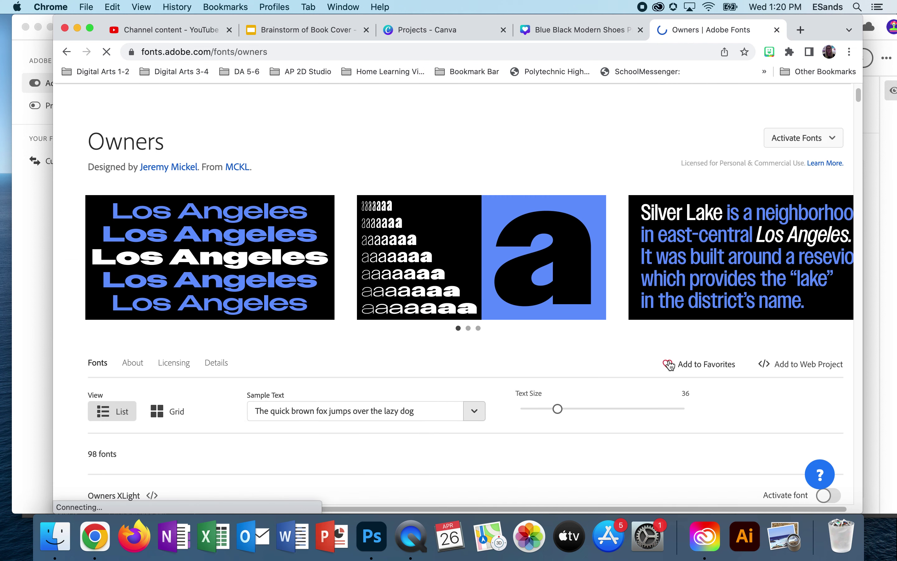
{"action": "left_click", "coordinate": [669, 365]}
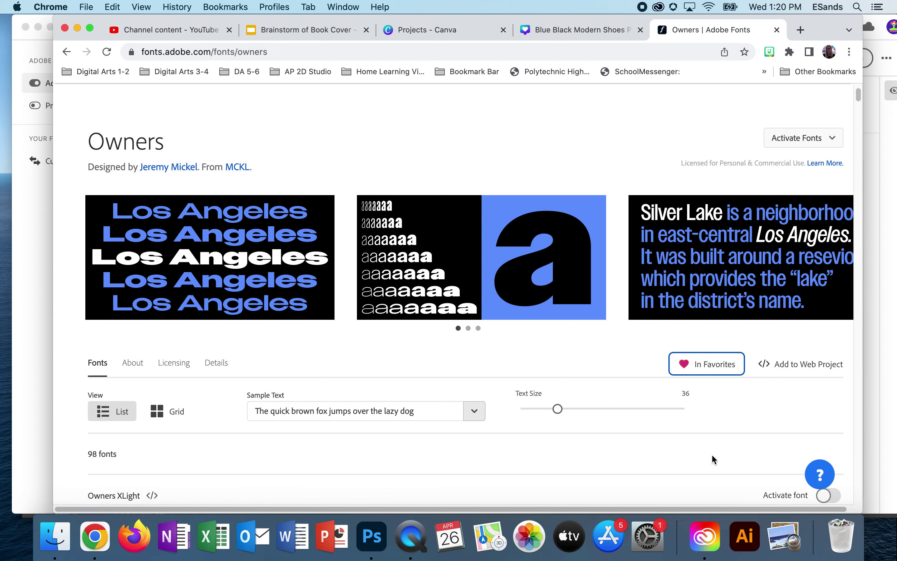
- Activate the main Owners family (14 fonts) and dismiss the success message
{"action": "left_click", "coordinate": [797, 140]}
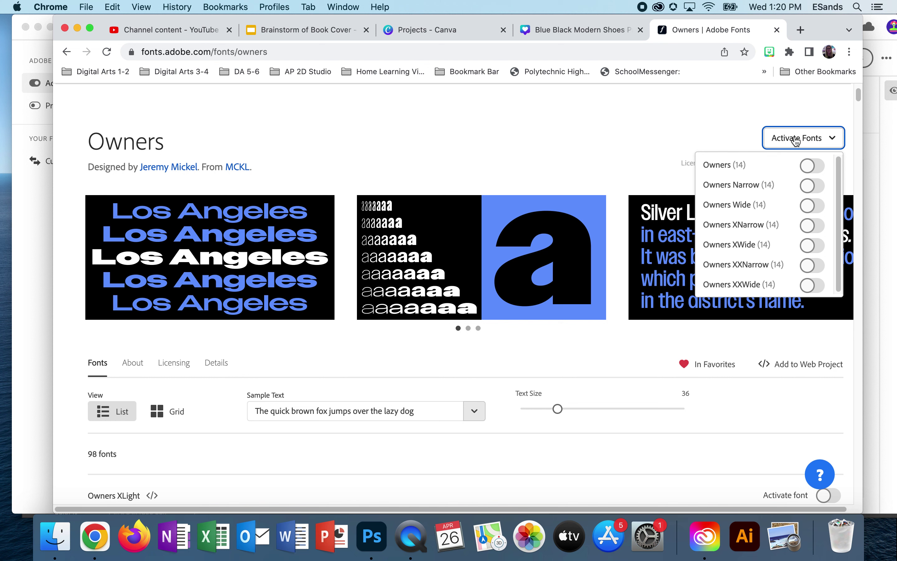
{"action": "left_click", "coordinate": [796, 140]}
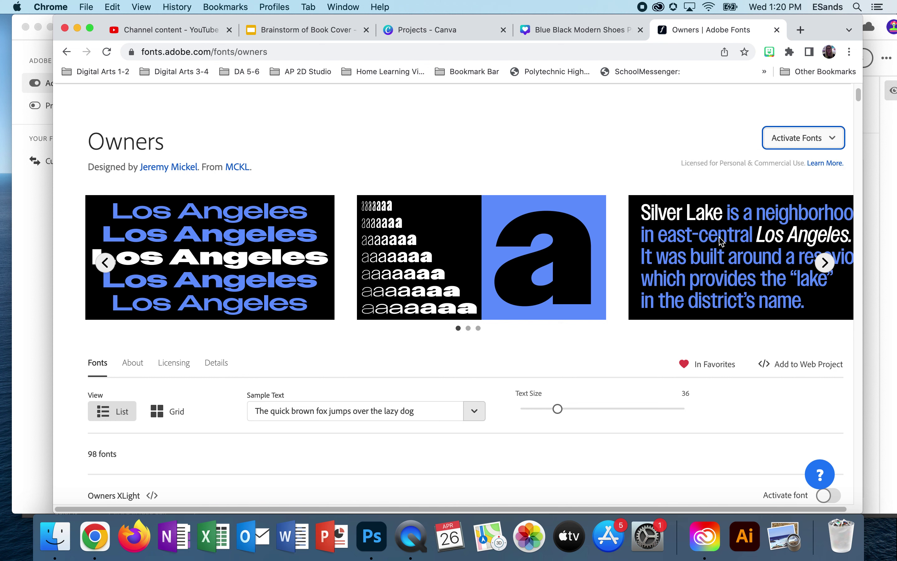
{"action": "left_click", "coordinate": [798, 138]}
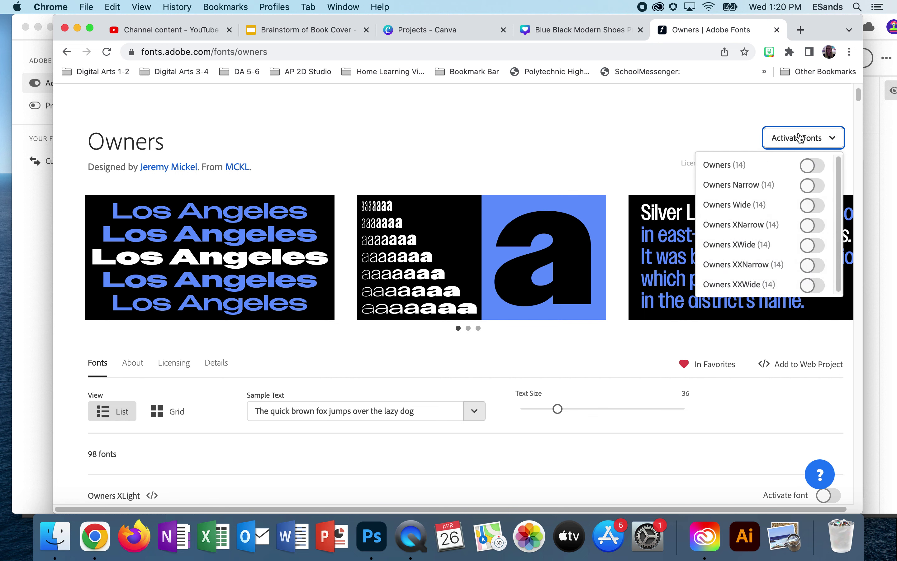
{"action": "left_click", "coordinate": [304, 147]}
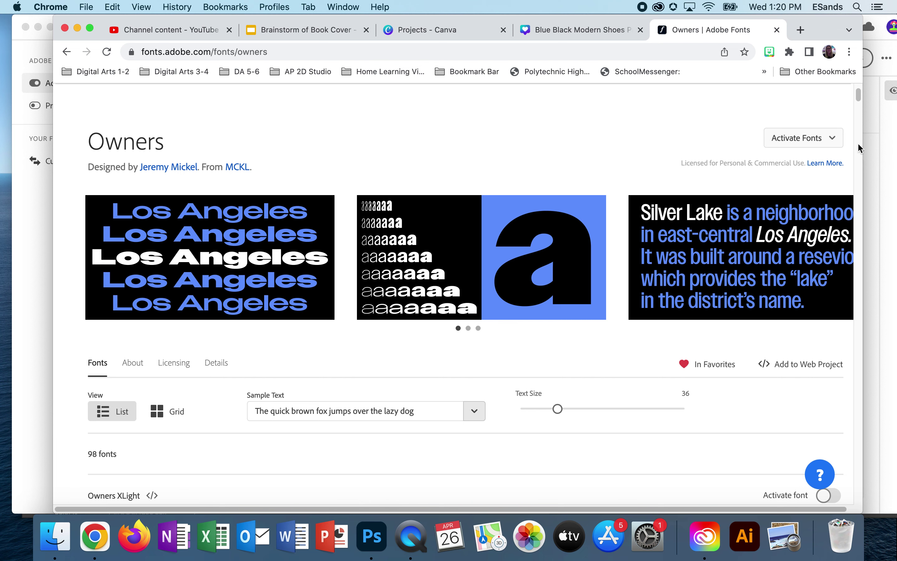
{"action": "left_click", "coordinate": [810, 138]}
{"action": "left_click", "coordinate": [818, 166]}
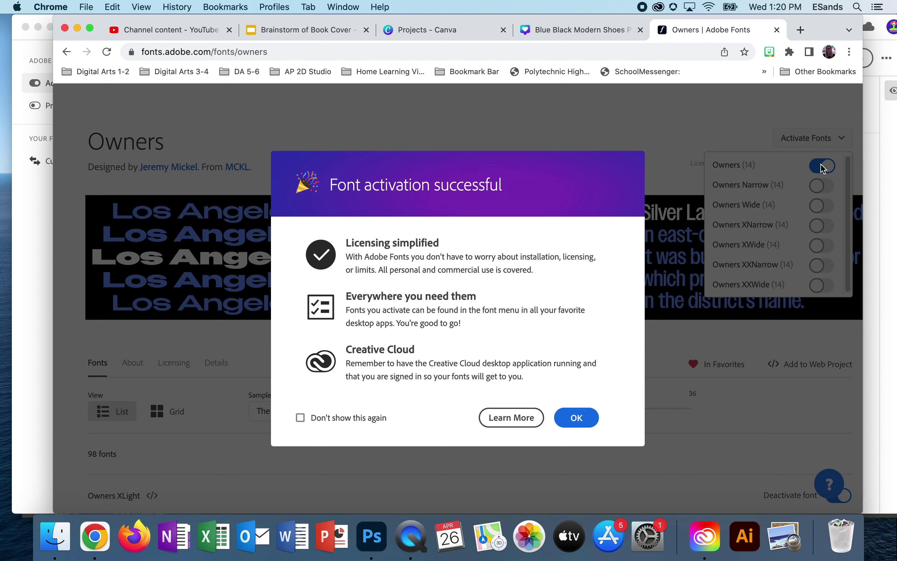
{"action": "left_click", "coordinate": [576, 417]}
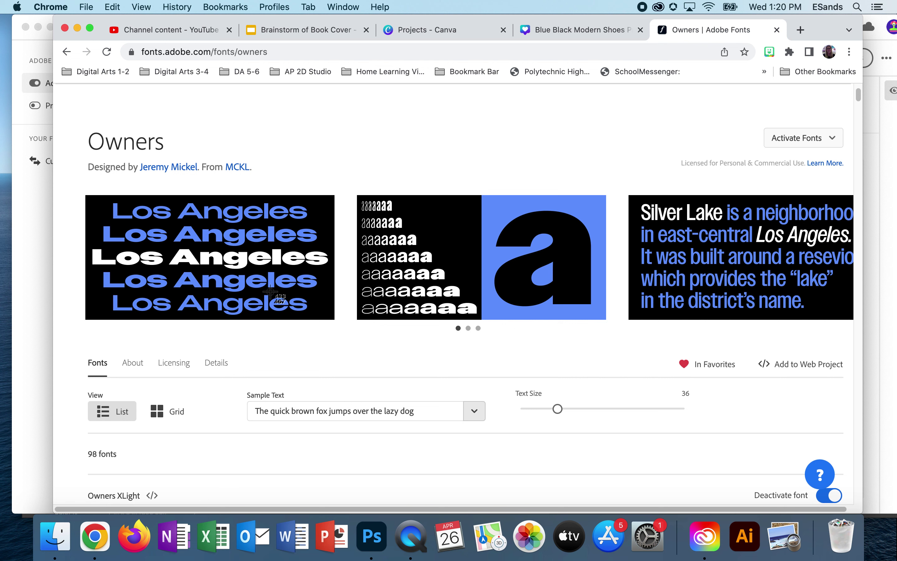
- Screenshot the first Owners Los Angeles sample image, preview it, and return to the search results
{"action": "left_click_drag", "start_coordinate": [86, 195], "coordinate": [334, 318]}
{"action": "left_click", "coordinate": [829, 475]}
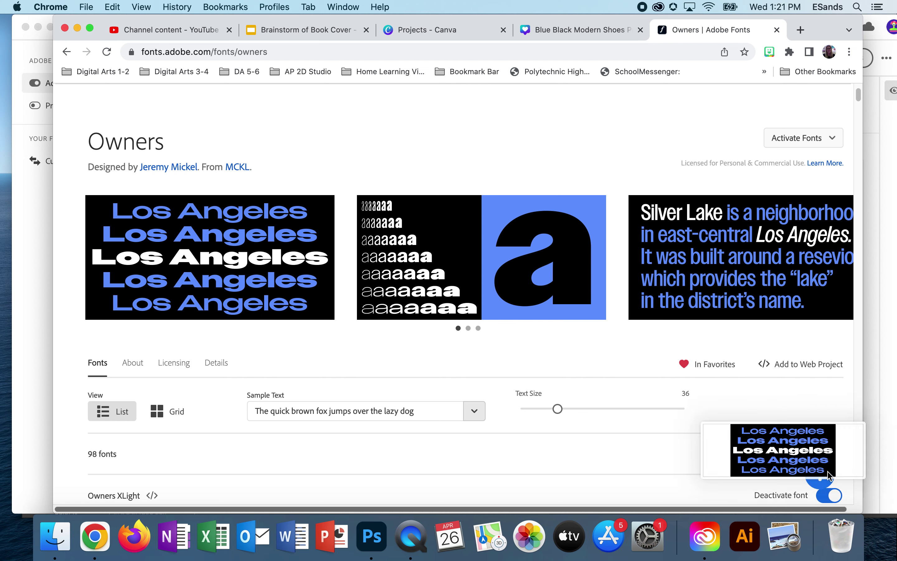
{"action": "left_click", "coordinate": [648, 214]}
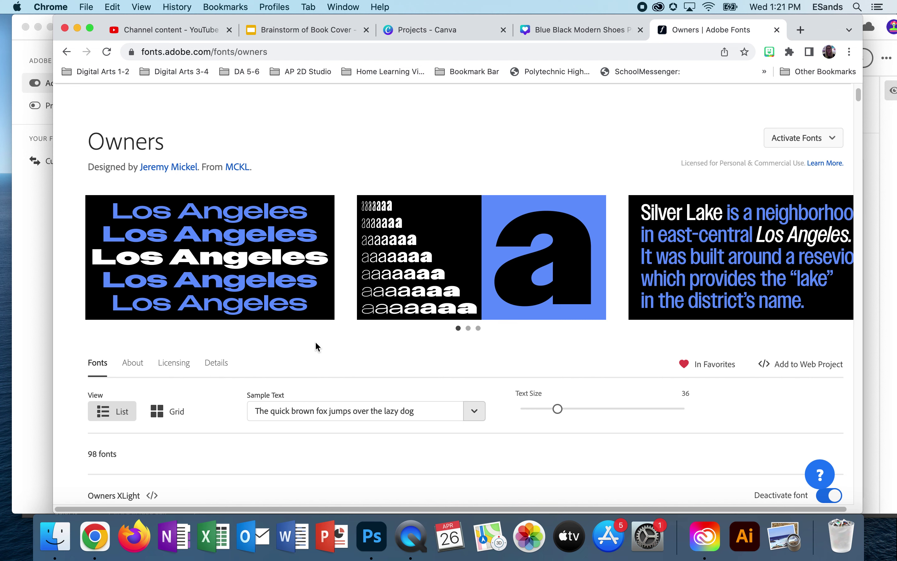
{"action": "left_click", "coordinate": [66, 52]}
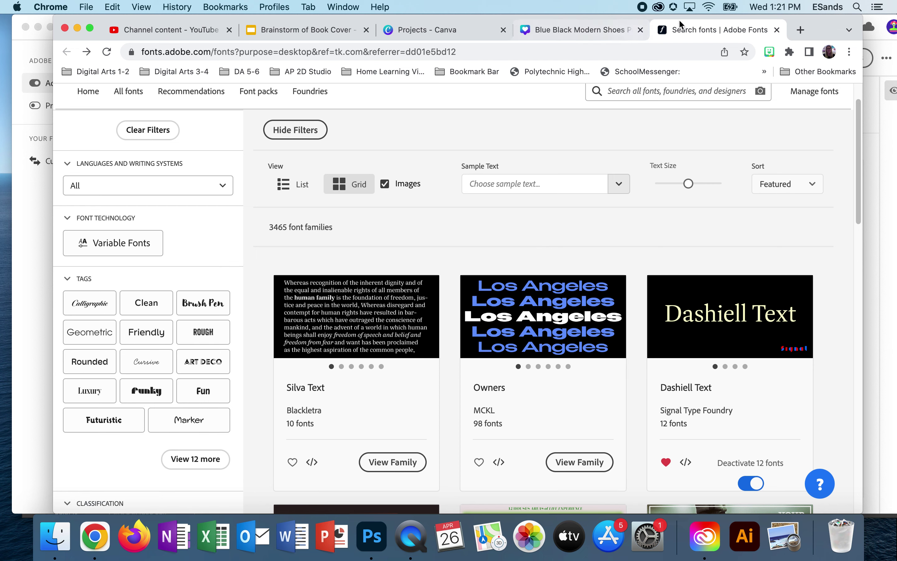
- Open the Book Cover library from Your libraries and move the Creative Cloud window left
{"action": "left_click", "coordinate": [659, 8]}
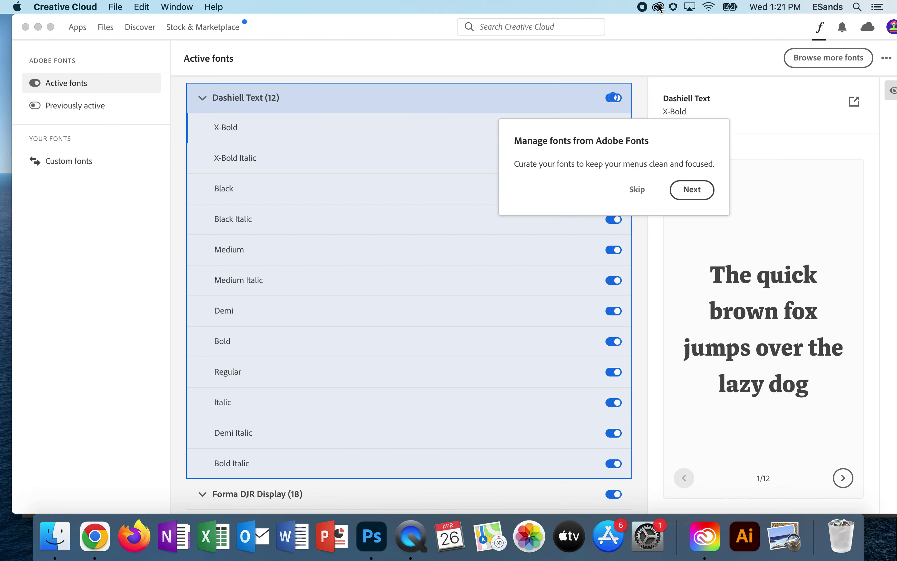
{"action": "left_click", "coordinate": [107, 28]}
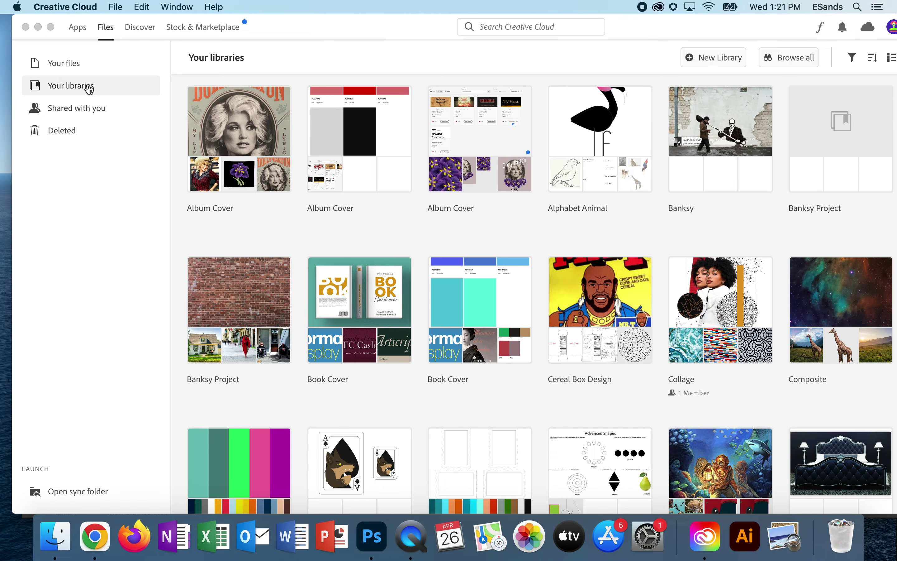
{"action": "left_click", "coordinate": [475, 309]}
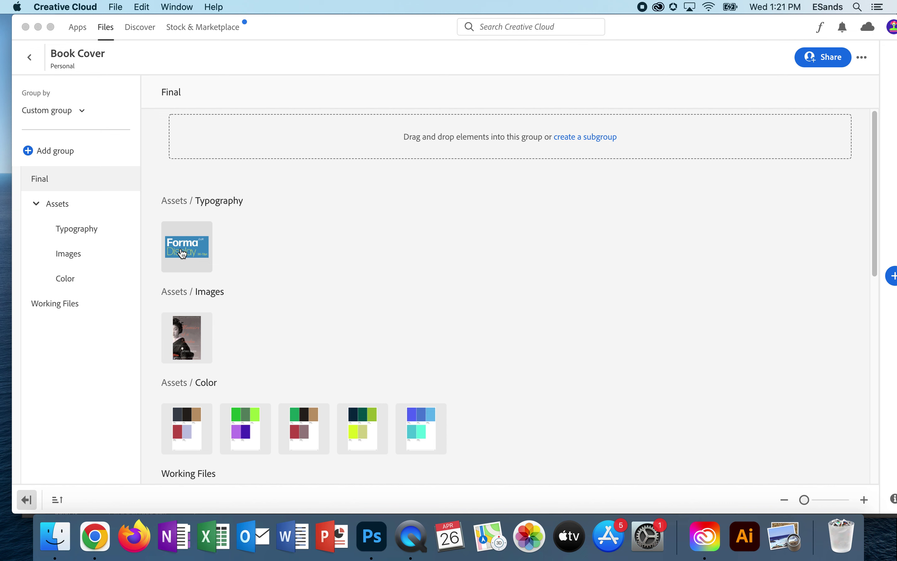
{"action": "mouse_move", "coordinate": [670, 25]}
{"action": "left_mouse_down"}
{"action": "mouse_move", "coordinate": [557, 23]}
{"action": "mouse_move", "coordinate": [680, 20]}
{"action": "left_mouse_up"}
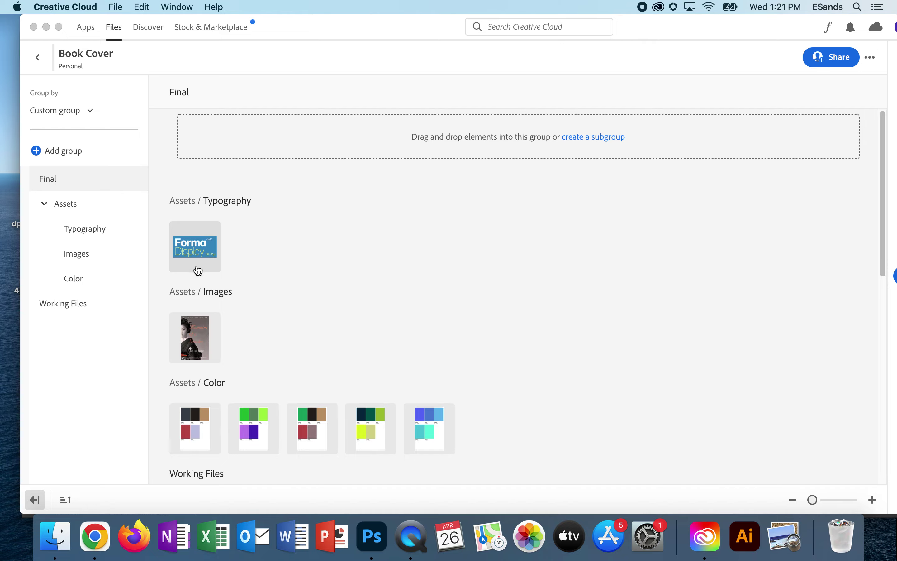
{"action": "left_click_drag", "start_coordinate": [757, 37], "coordinate": [610, 31]}
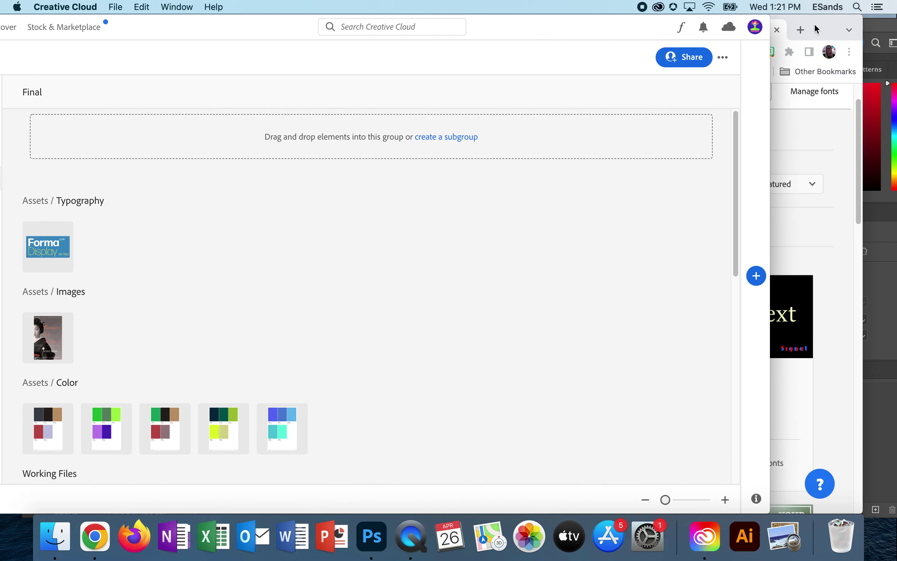
{"action": "key", "text": "super+Tab"}
- Minimize Chrome and Photoshop and drag the desktop Screen Shot file into the library's Typography assets
{"action": "left_click", "coordinate": [77, 28]}
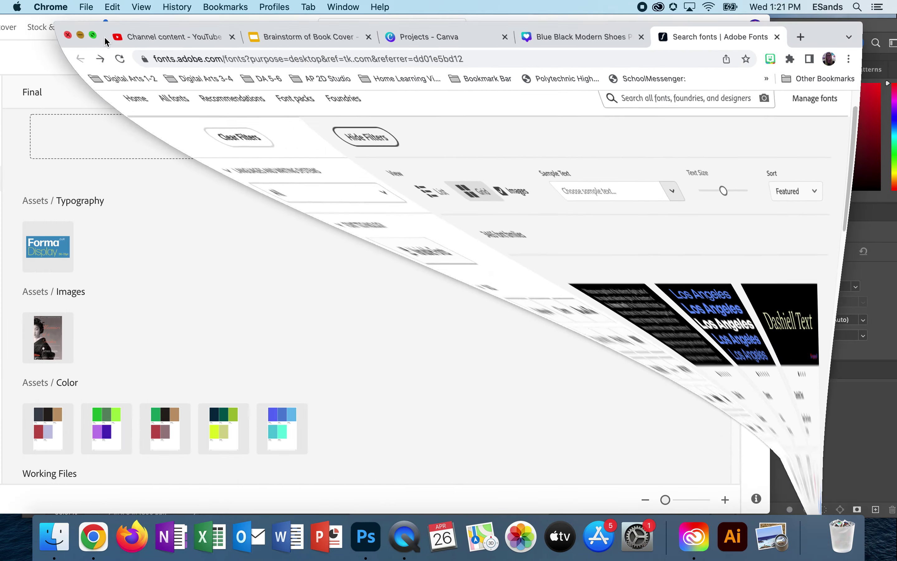
{"action": "left_click", "coordinate": [866, 47]}
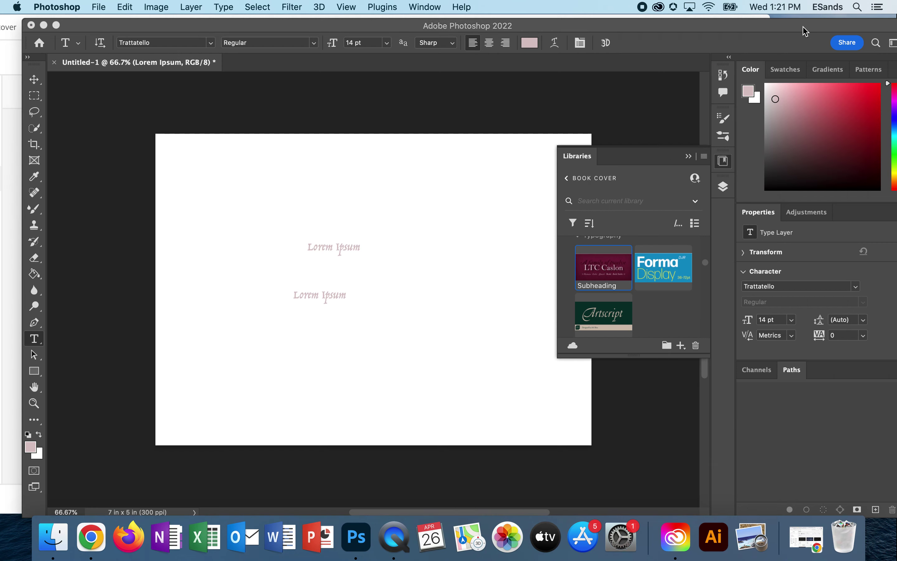
{"action": "left_click", "coordinate": [41, 26]}
{"action": "left_click_drag", "start_coordinate": [217, 24], "coordinate": [47, 7]}
{"action": "left_click_drag", "start_coordinate": [457, 25], "coordinate": [835, 129]}
{"action": "left_click_drag", "start_coordinate": [474, 108], "coordinate": [318, 347]}
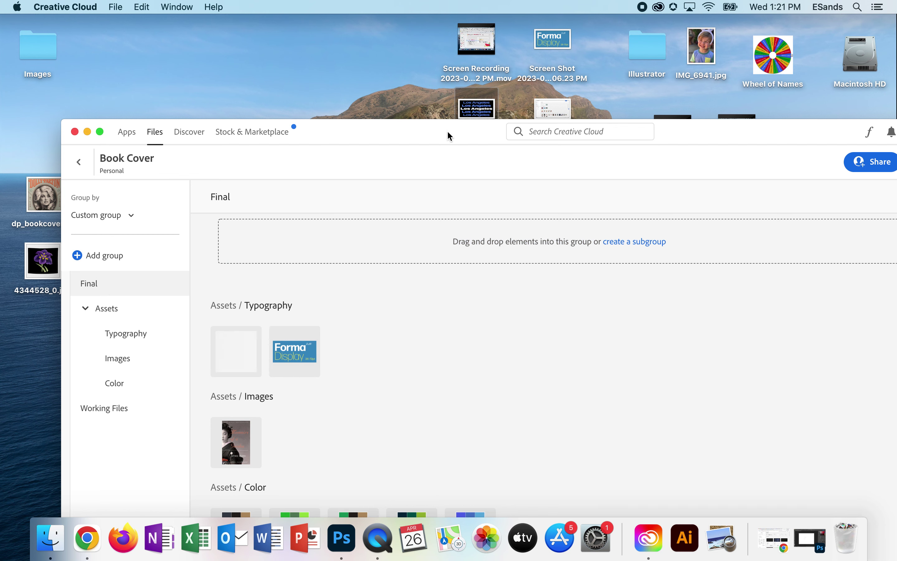
{"action": "left_click_drag", "start_coordinate": [448, 132], "coordinate": [412, 25]}
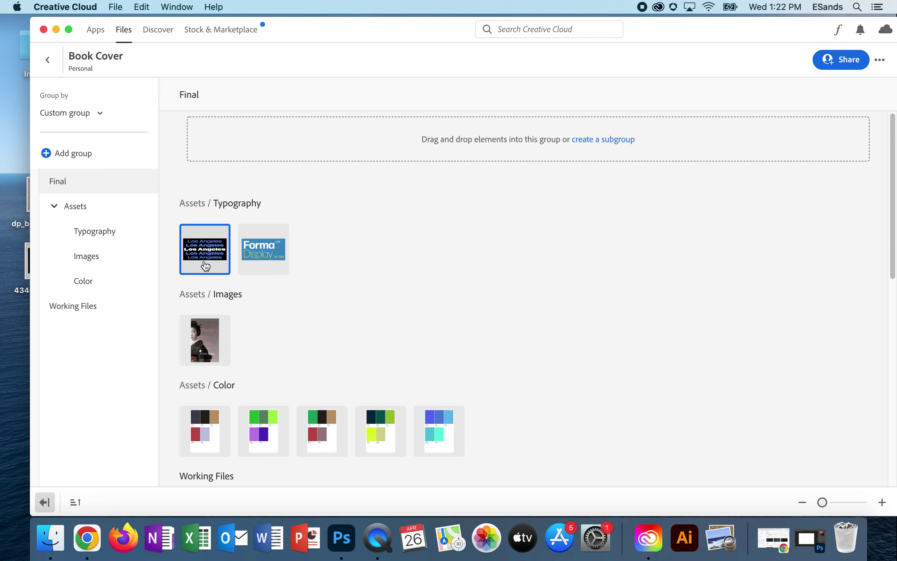
- Rename the Los Angeles typography asset to 'Heading'
{"action": "right_click", "coordinate": [199, 243]}
{"action": "left_click", "coordinate": [228, 426]}
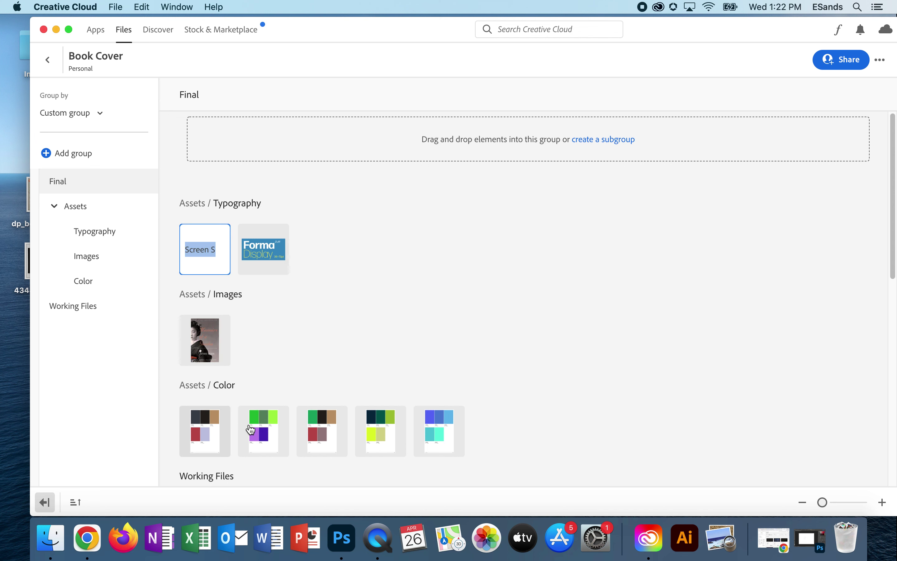
{"action": "type", "text": "Heading"}
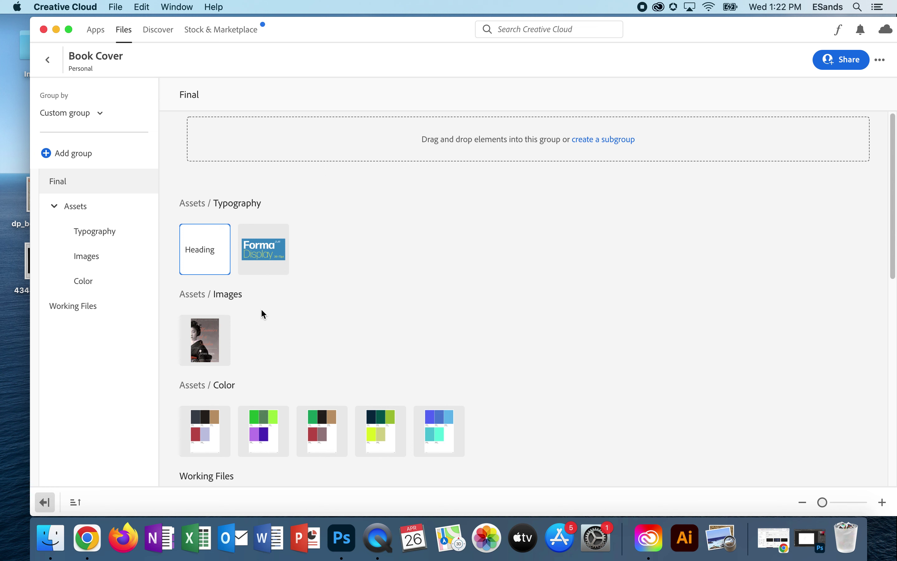
{"action": "key", "text": "Return"}
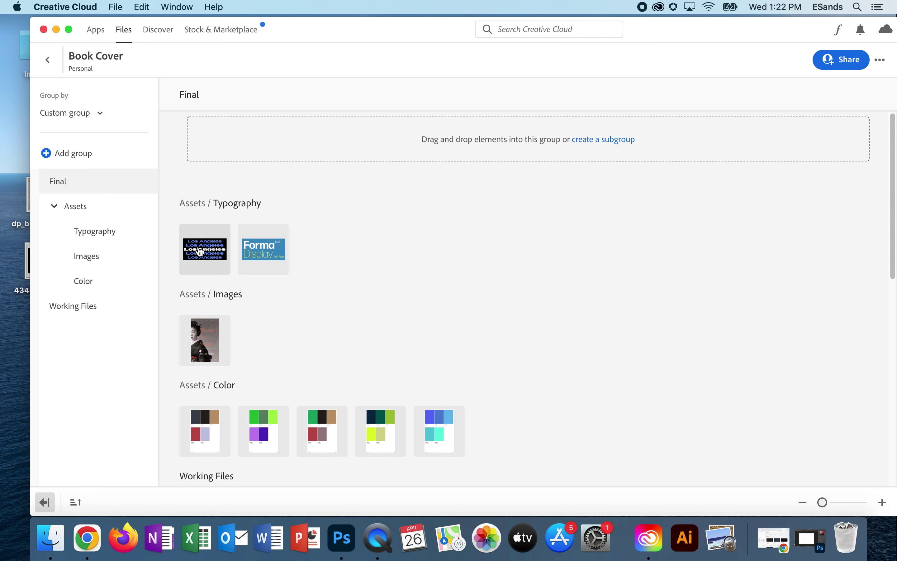
- Rename the Forma Display typography asset to 'Subheading'
{"action": "right_click", "coordinate": [263, 244]}
{"action": "left_click", "coordinate": [295, 429]}
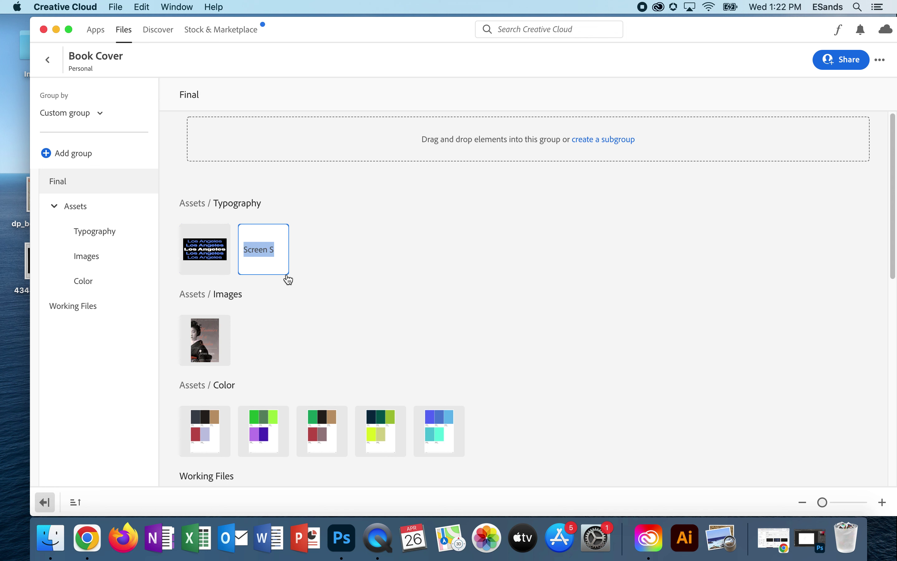
{"action": "type", "text": "Su"}
{"action": "type", "text": "bheading"}
{"action": "key", "text": "Return"}
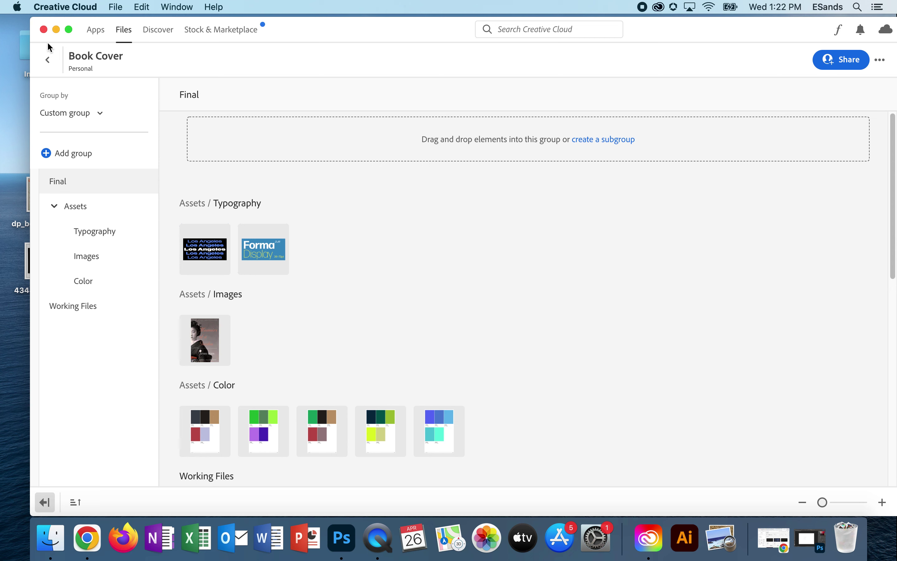
- Go back to Your libraries, open the second Book Cover library, and scroll to its Assets
{"action": "left_click", "coordinate": [48, 60]}
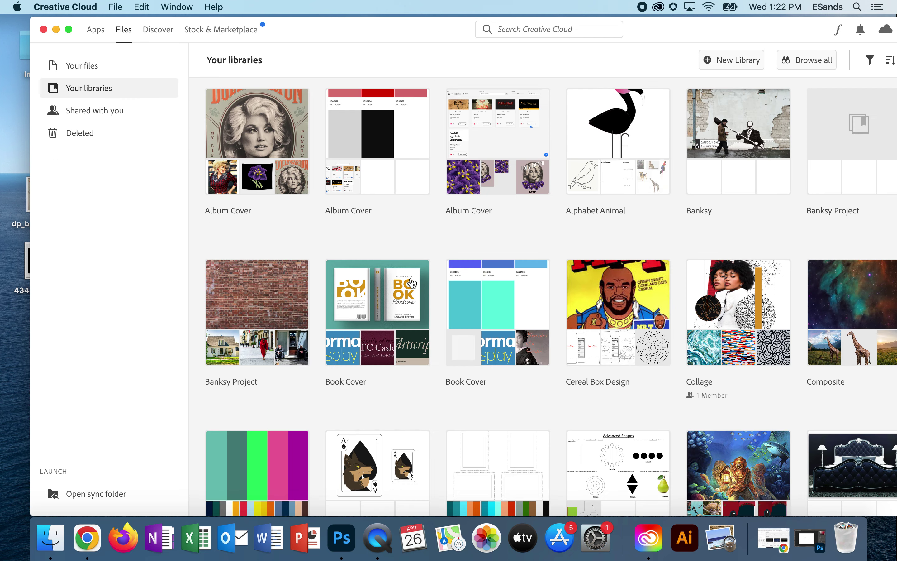
{"action": "left_click", "coordinate": [389, 321]}
{"action": "scroll", "coordinate": [452, 325], "scroll_direction": "down", "scroll_amount": 3}
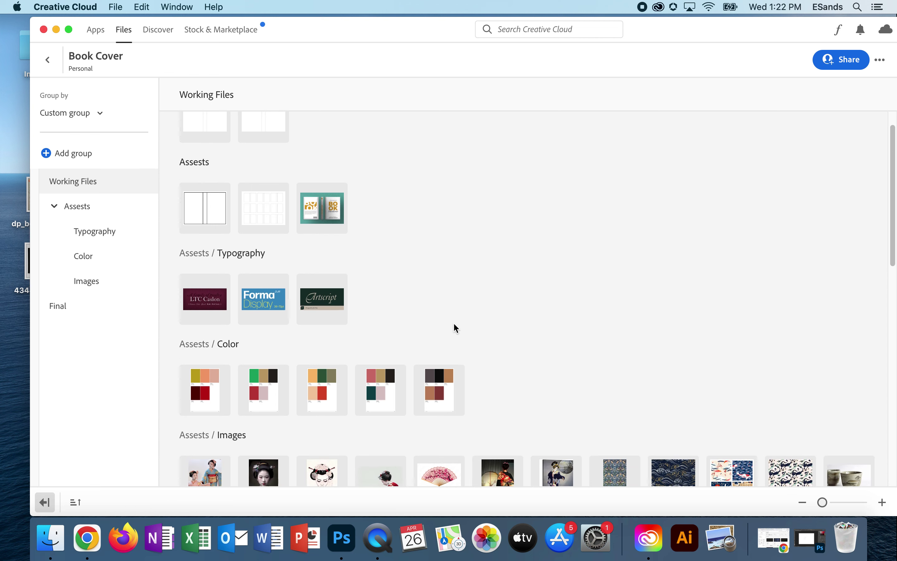
{"action": "scroll", "coordinate": [456, 329], "scroll_direction": "down", "scroll_amount": 1}
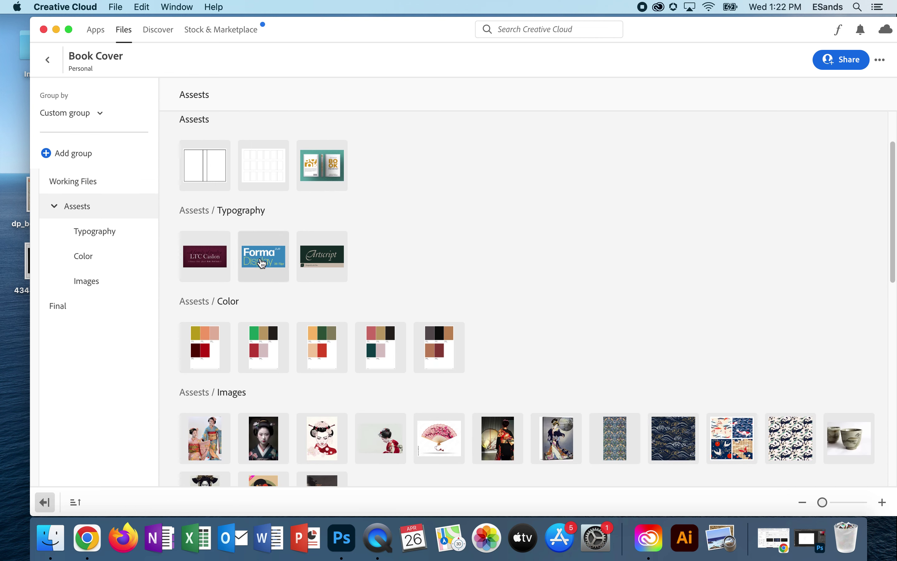